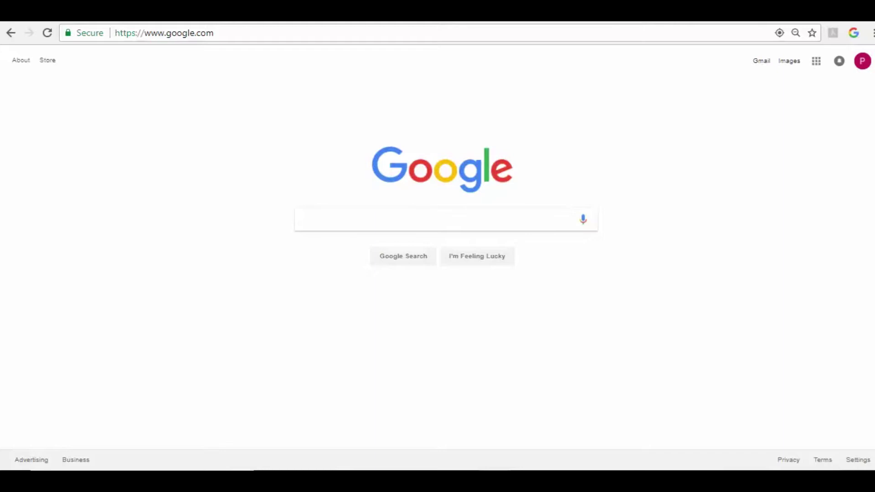
# - Search Google for 'fedramp template' and open the Templates | FedRAMP.gov page
pyautogui.click(259, 38)
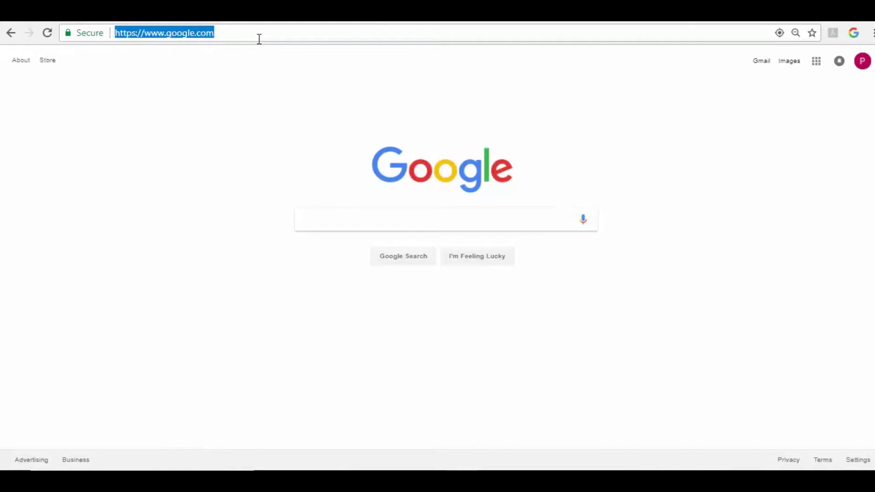
pyautogui.click(213, 98)
pyautogui.write('fedr')
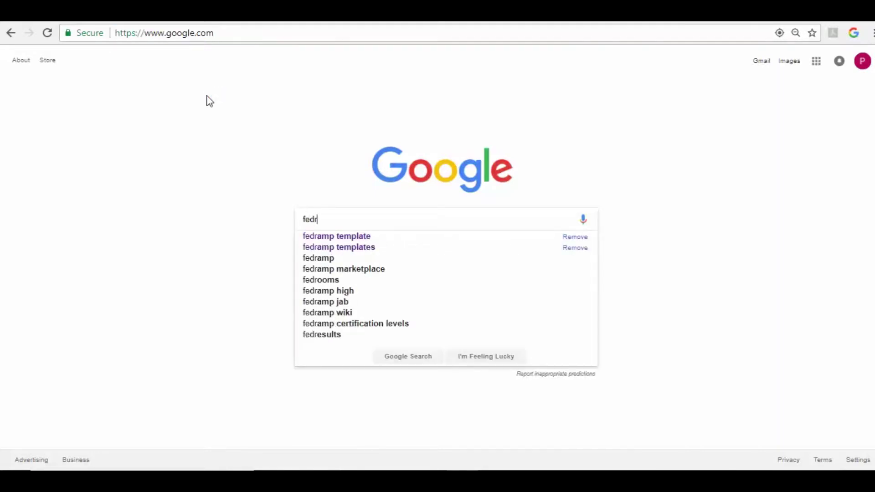
pyautogui.write('amp')
pyautogui.press('Down')
pyautogui.press('Return')
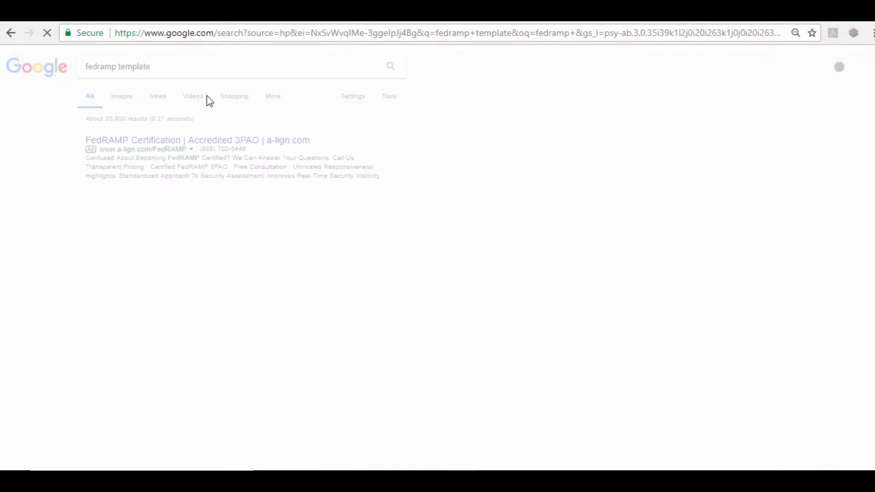
pyautogui.click(150, 210)
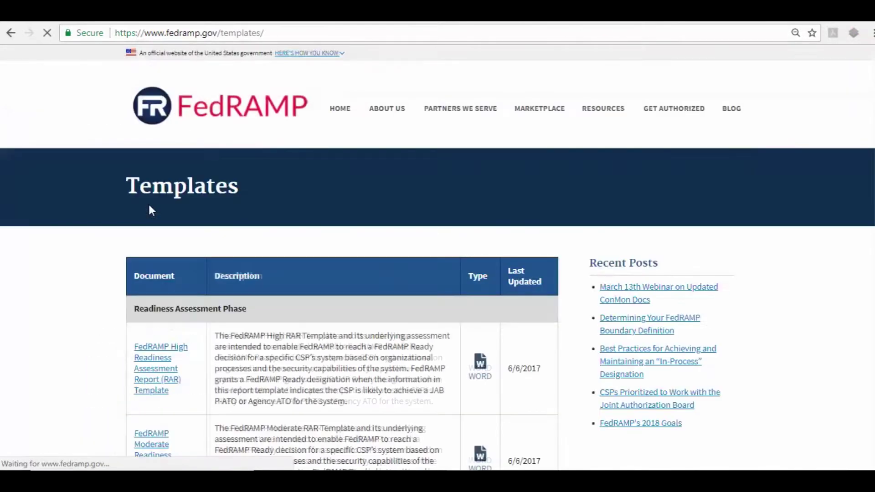
# - Download the System Security Plan Moderate Baseline Template as a Word file
pyautogui.scroll(-15, 151, 210)
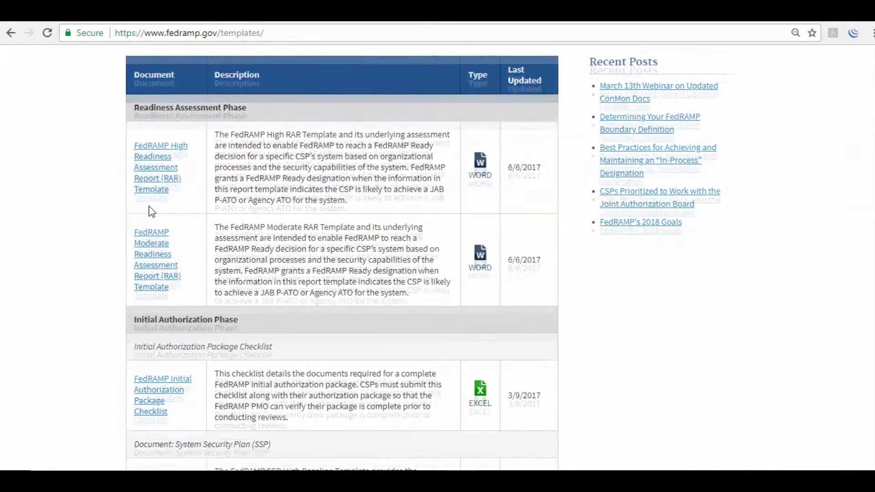
pyautogui.scroll(-15, 150, 212)
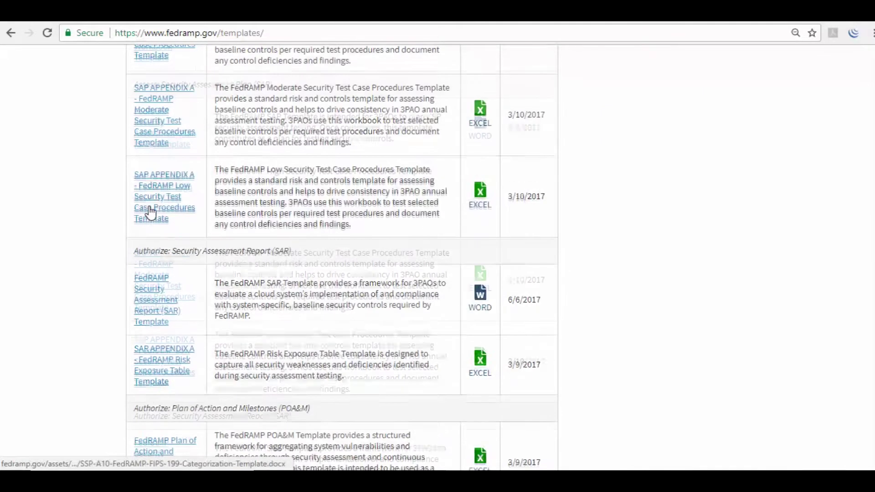
pyautogui.scroll(-7, 150, 212)
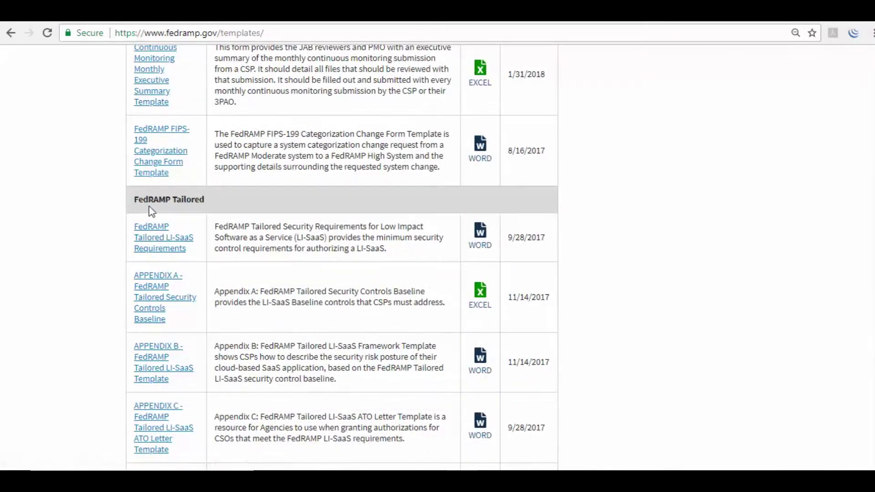
pyautogui.scroll(20, 496, 175)
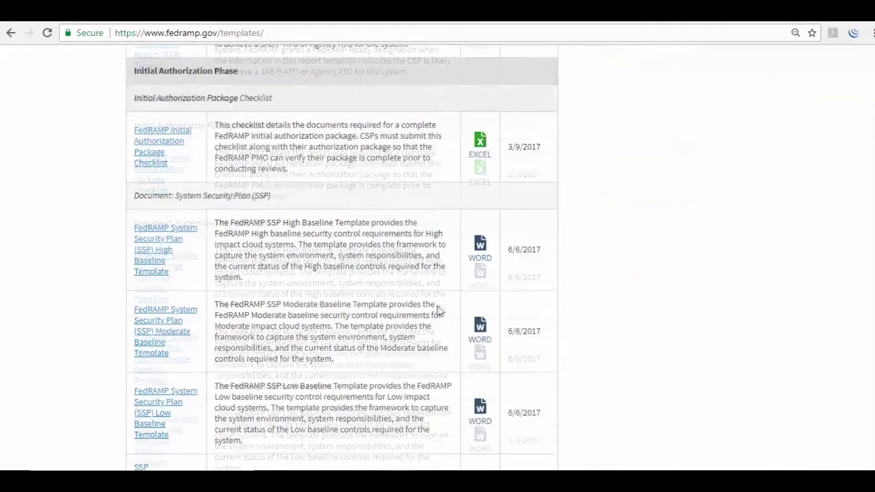
pyautogui.scroll(-3, 415, 255)
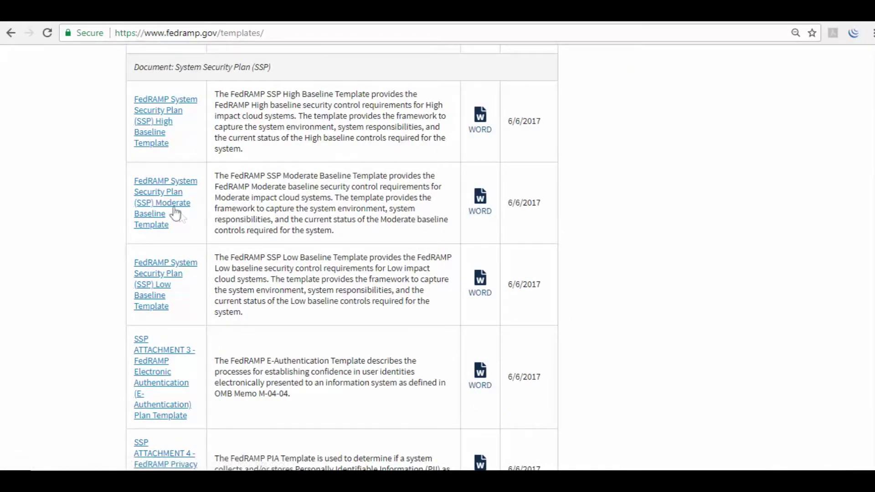
pyautogui.click(479, 214)
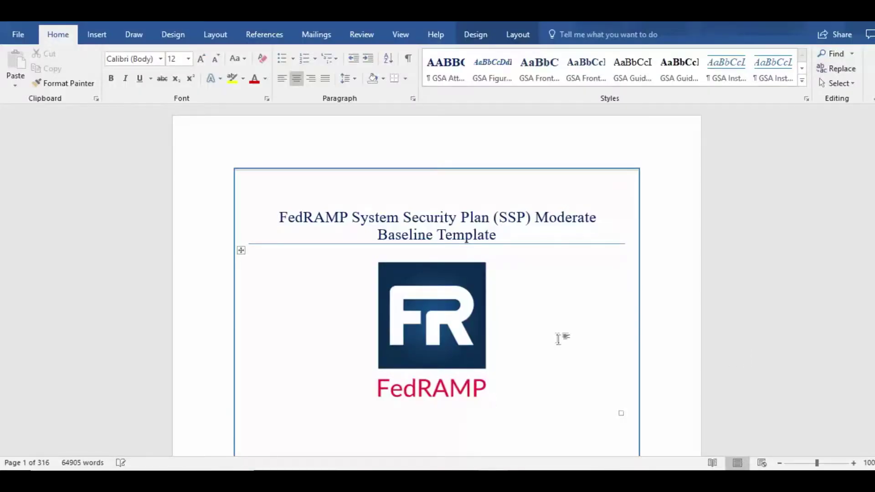
# - Replace the cover's FedRAMP logo with the Department of Peace image from a file
pyautogui.scroll(-3, 566, 336)
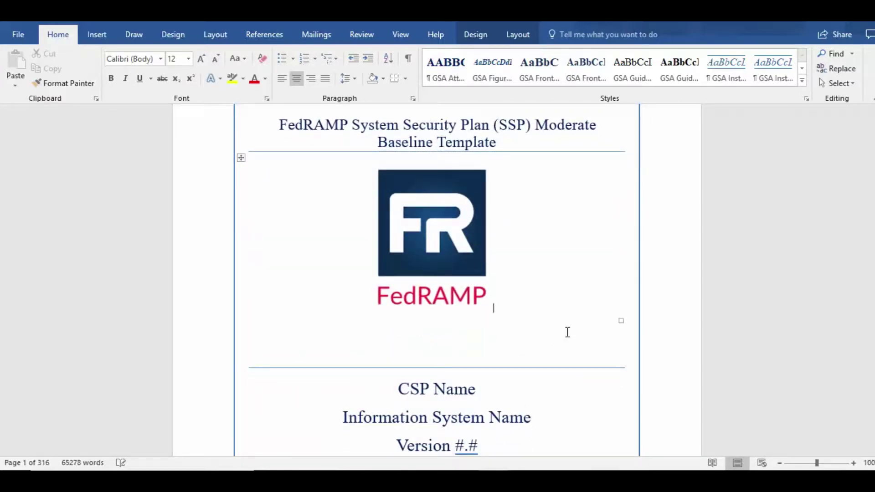
pyautogui.scroll(2, 567, 333)
pyautogui.click(452, 274)
pyautogui.rightClick(452, 276)
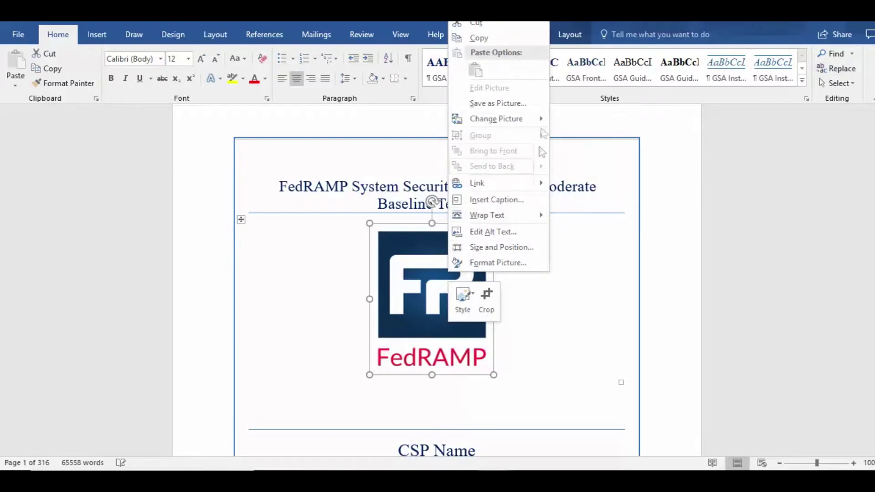
pyautogui.moveTo(525, 119)
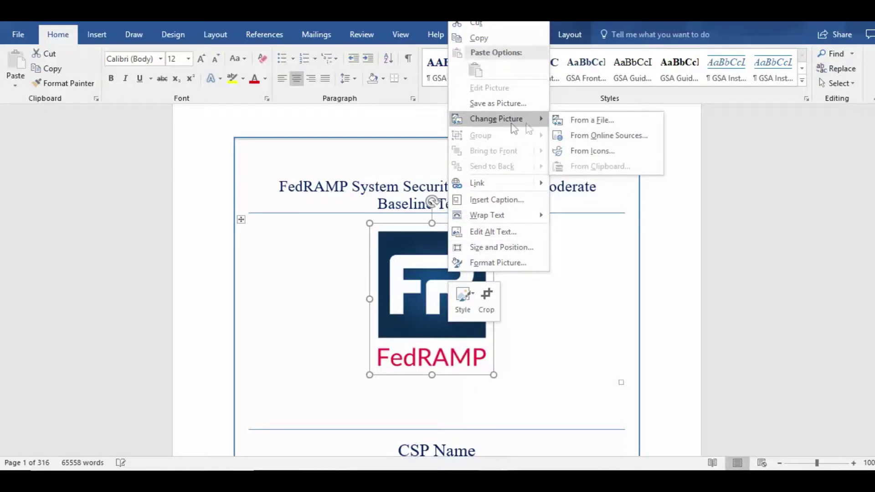
pyautogui.click(577, 124)
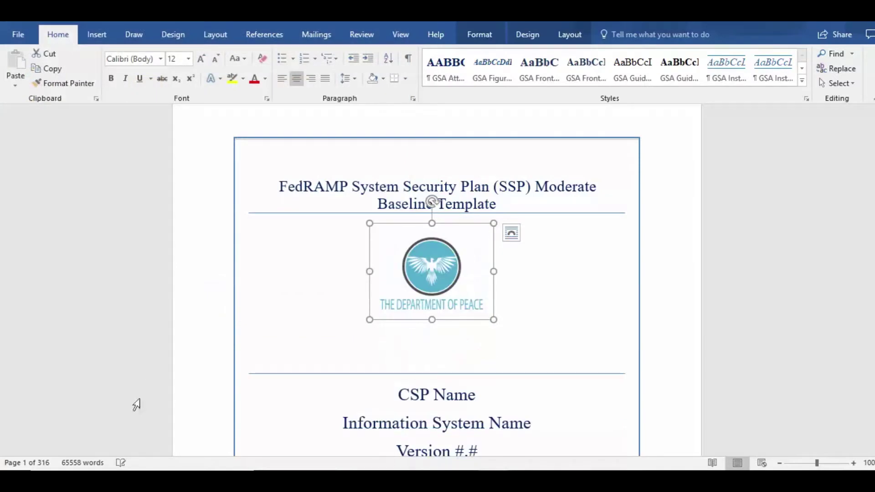
# - Enlarge the new Department of Peace logo slightly
pyautogui.click(523, 337)
pyautogui.click(431, 274)
pyautogui.moveTo(494, 320); pyautogui.dragTo(530, 352)
pyautogui.click(572, 320)
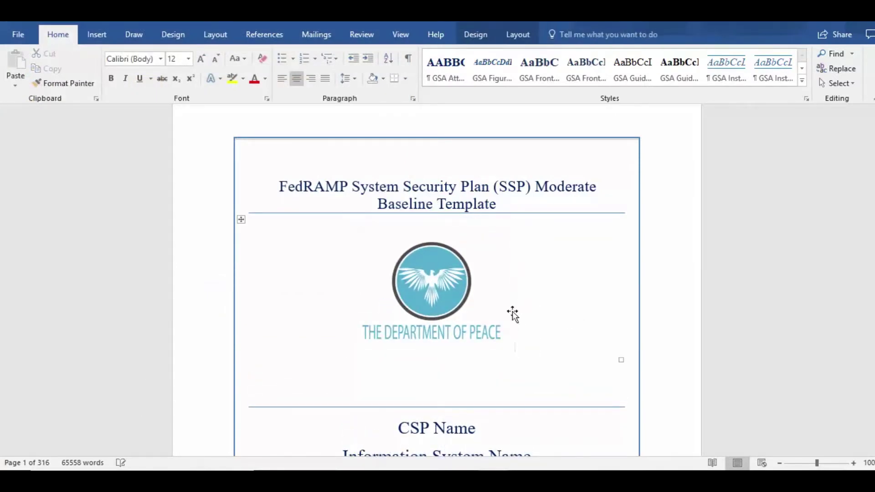
# - Retitle the cover 'Department of Peace (DOP) System Security Plan', removing 'Moderate Baseline Template'
pyautogui.moveTo(656, 213); pyautogui.dragTo(537, 186)
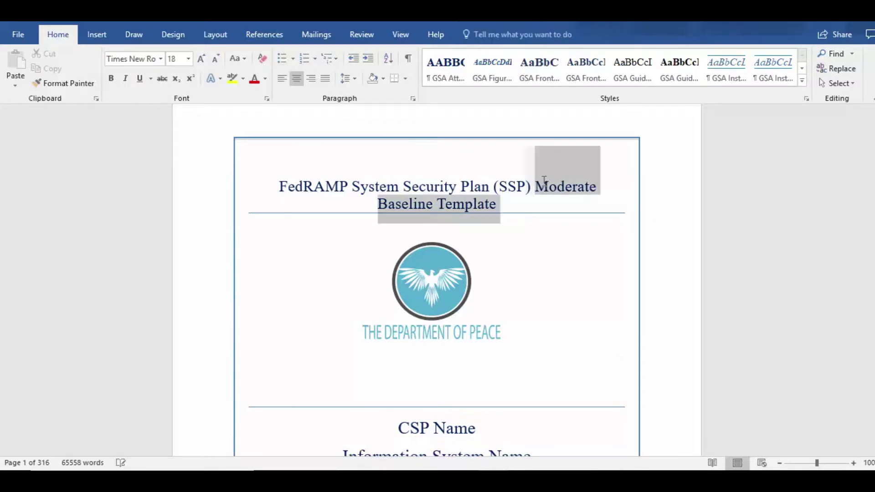
pyautogui.press('BackSpace')
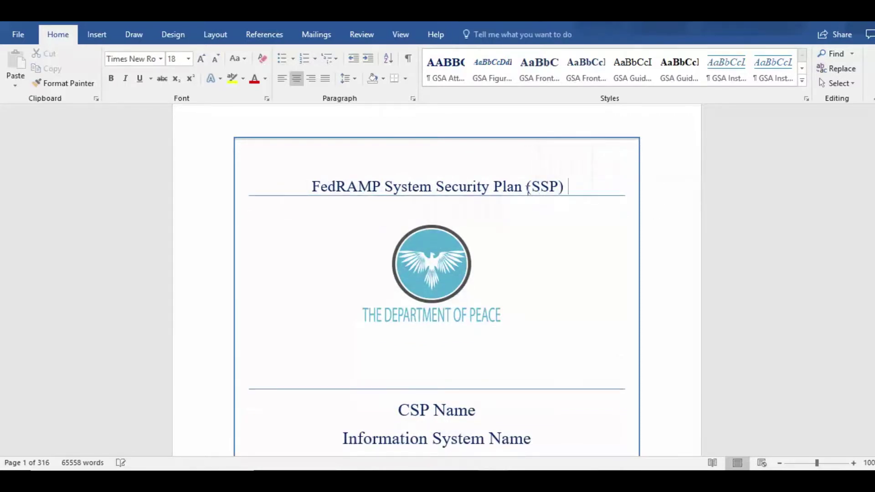
pyautogui.moveTo(526, 188); pyautogui.dragTo(327, 188)
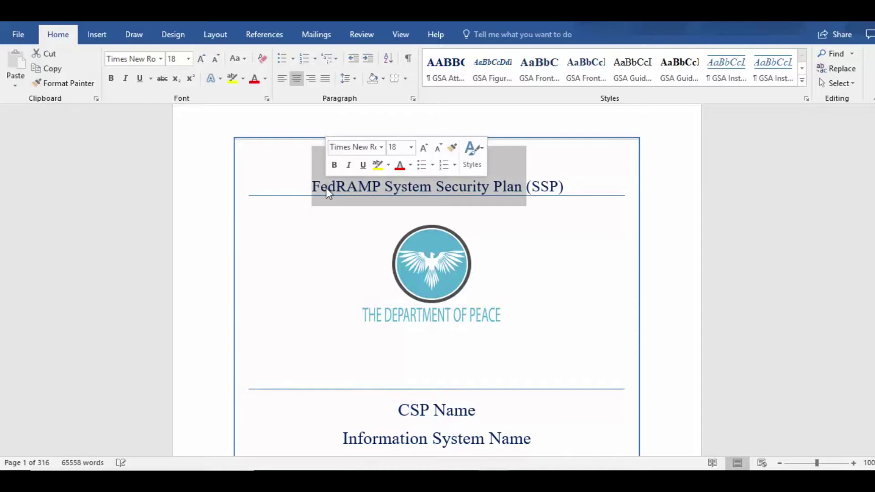
pyautogui.write('Department of Peace (DOP) System Security ')
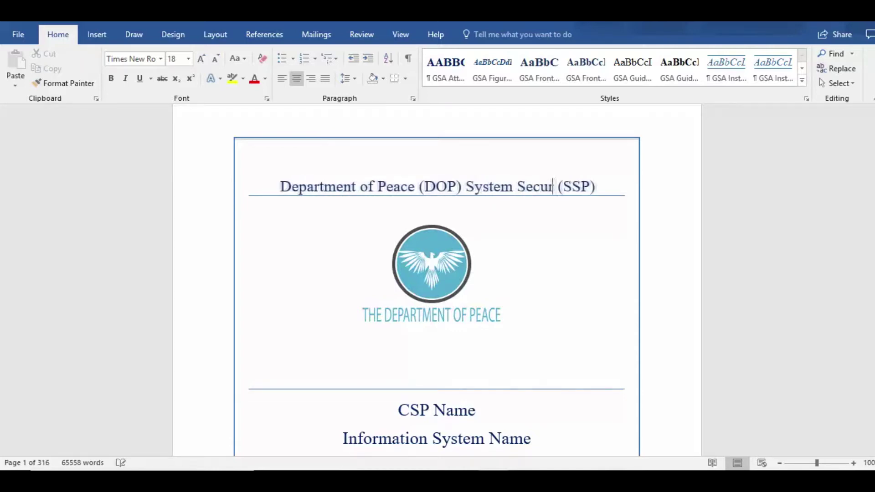
pyautogui.write('Plan')
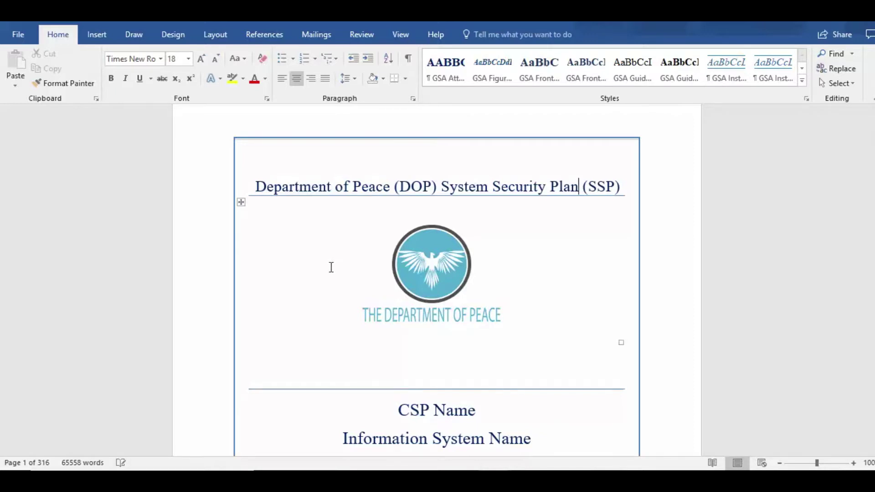
# - Put the cursor at the end of the CSP Name line
pyautogui.scroll(-3, 342, 270)
pyautogui.click(455, 319)
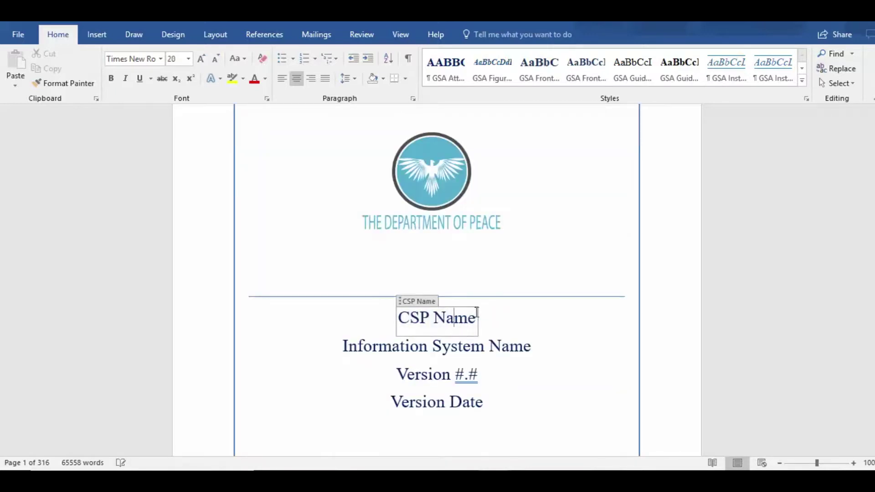
pyautogui.click(496, 322)
# - Remove the CSP Name content control and its empty line from the cover
pyautogui.scroll(-1, 493, 323)
pyautogui.rightClick(417, 251)
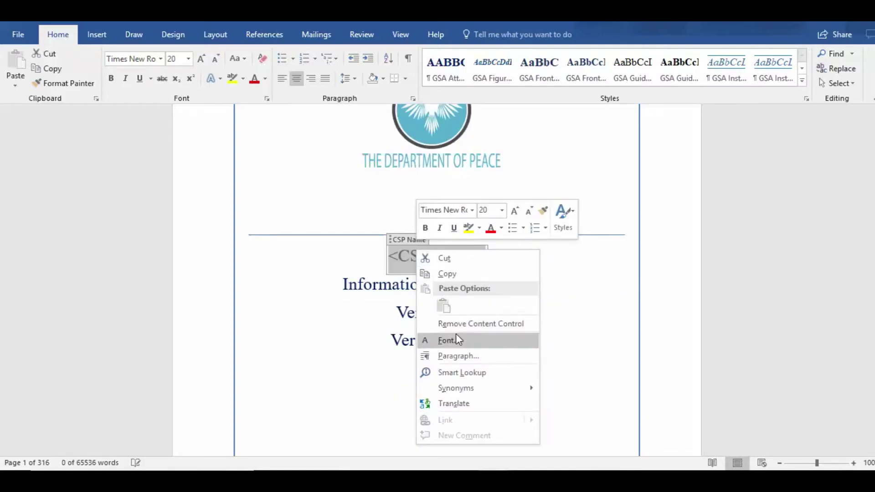
pyautogui.click(458, 324)
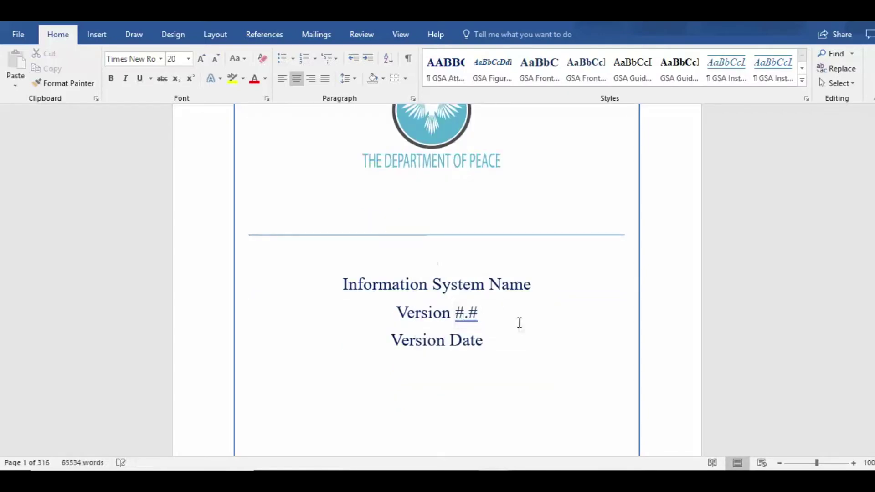
pyautogui.press('Delete')
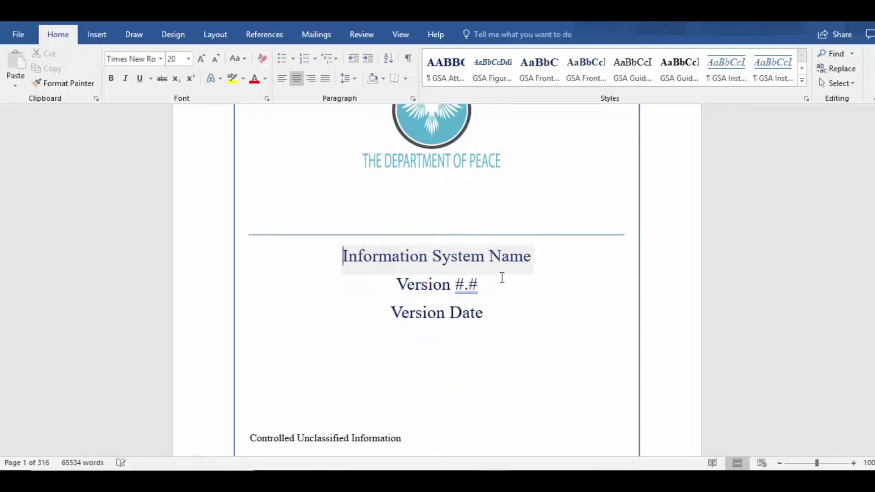
# - Set Information System Name to 'High Operation Peace Enterprise Network'
pyautogui.click(529, 256)
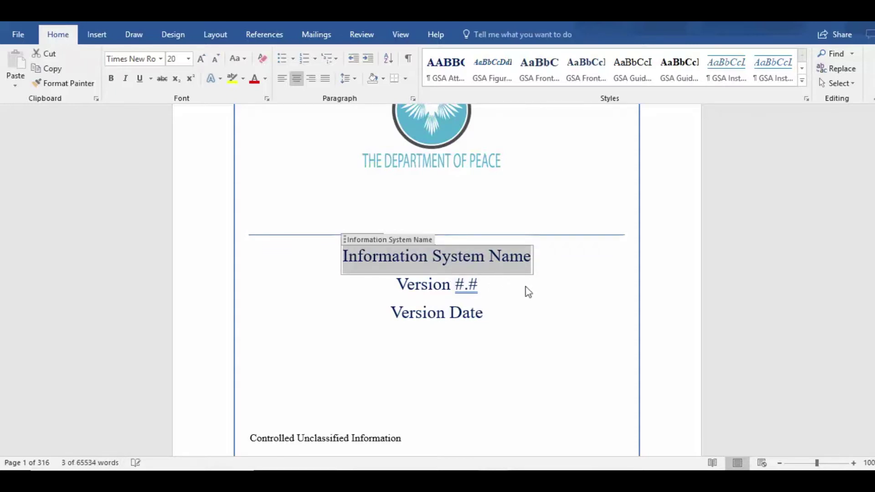
pyautogui.write('HO')
pyautogui.press('BackSpace')
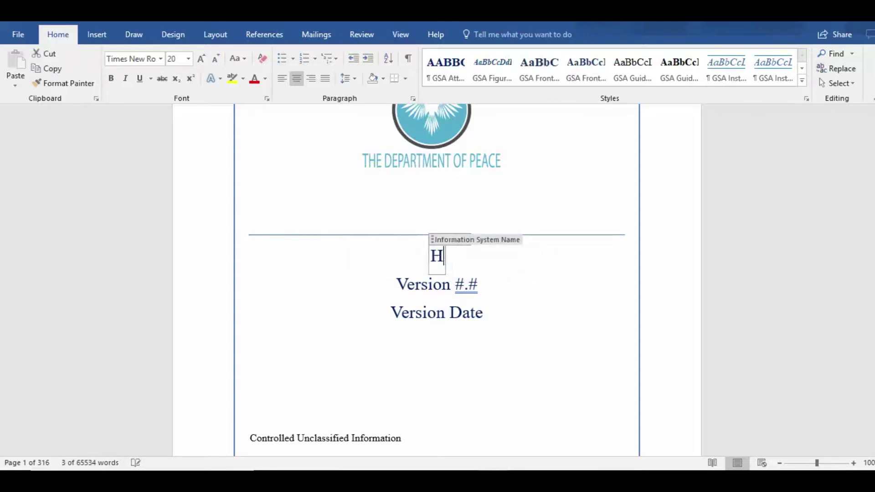
pyautogui.write('igh')
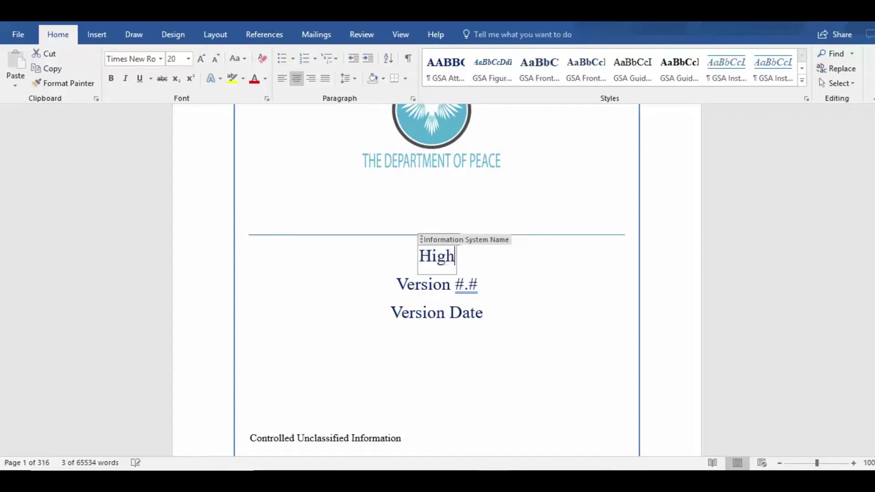
pyautogui.write(' Oper')
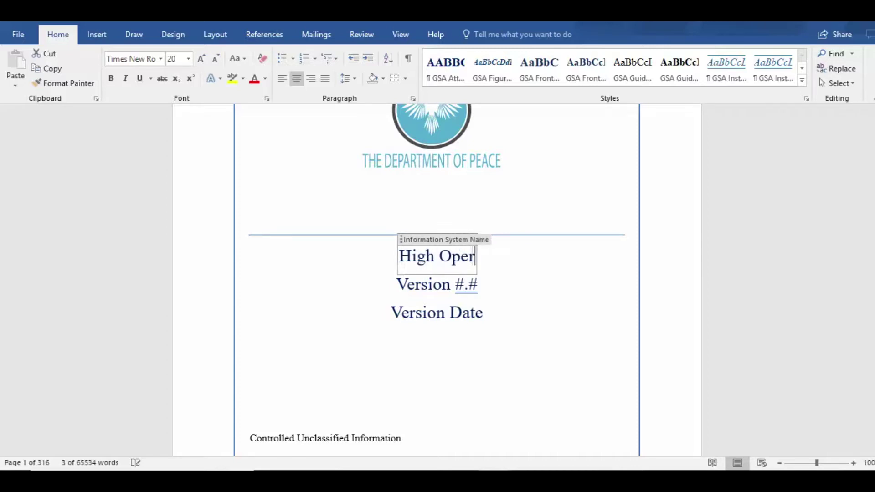
pyautogui.write('ation')
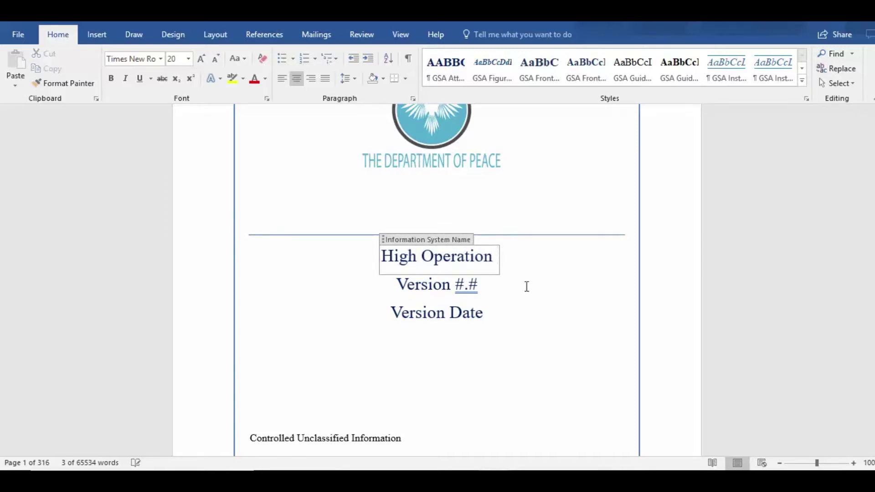
pyautogui.write(' Peace Ente')
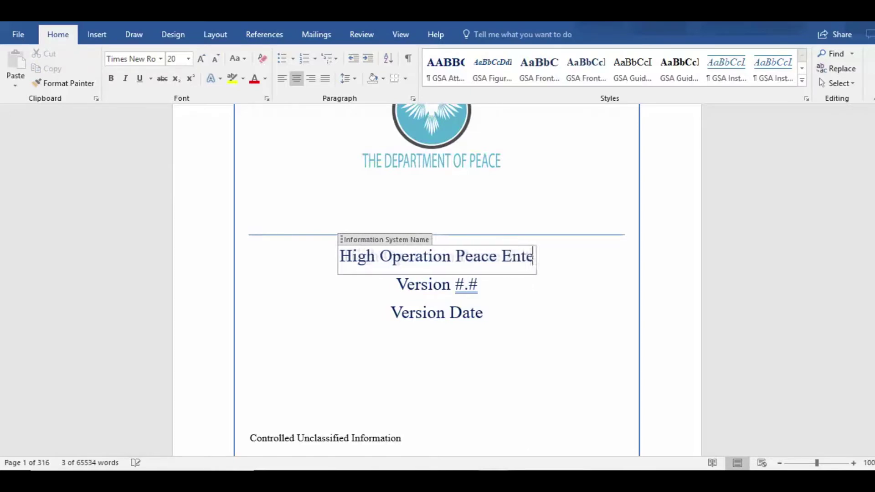
pyautogui.write('rprise Netwo')
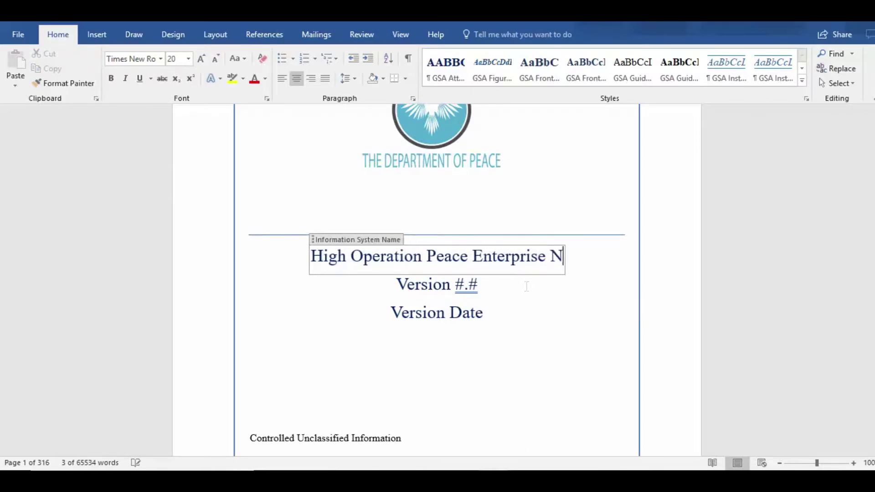
pyautogui.write('r')
pyautogui.press('BackSpace')
pyautogui.write('ork (Net')
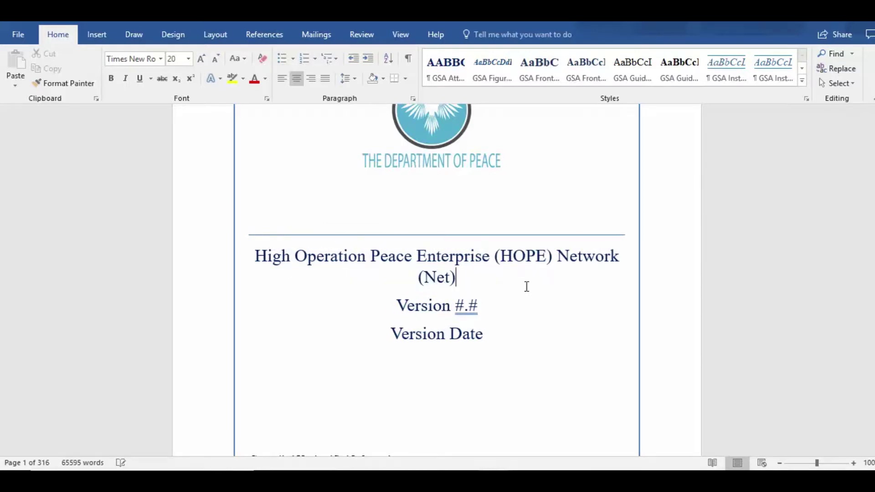
# - Replace the #.# version placeholder with 1.0
pyautogui.click(476, 306)
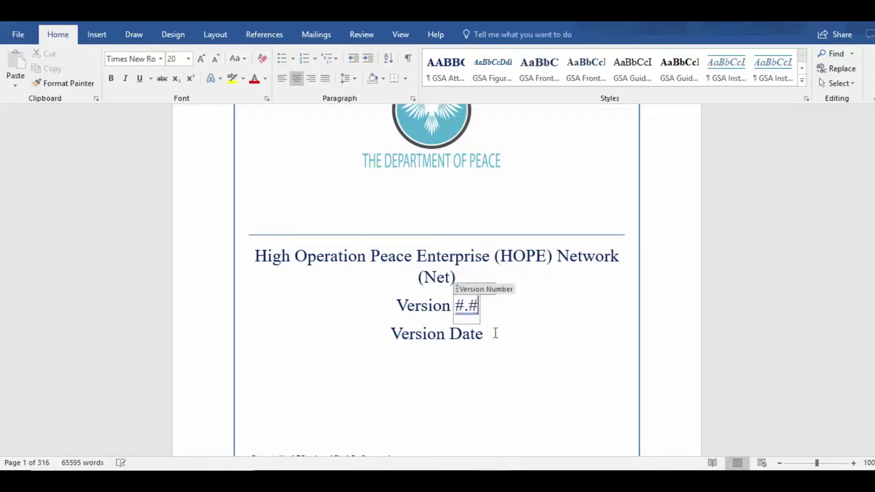
pyautogui.press('BackSpace')
pyautogui.press('BackSpace')
pyautogui.press('BackSpace')
pyautogui.write('1.0')
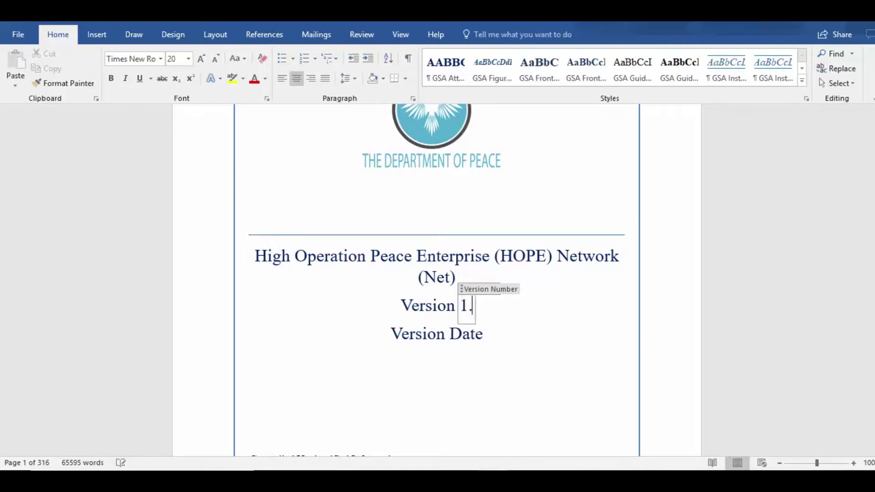
# - Highlight the word Date in the version date line yellow
pyautogui.click(485, 336)
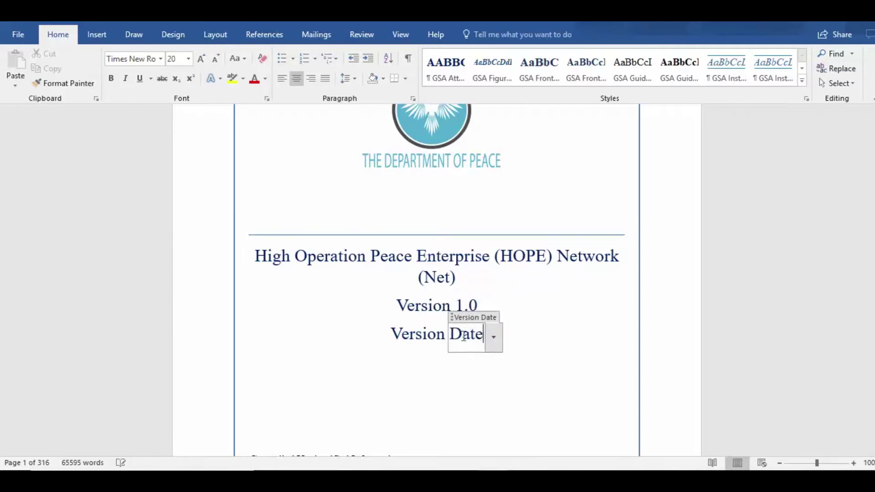
pyautogui.click(447, 337)
pyautogui.click(447, 337)
pyautogui.doubleClick(470, 342)
pyautogui.click(233, 78)
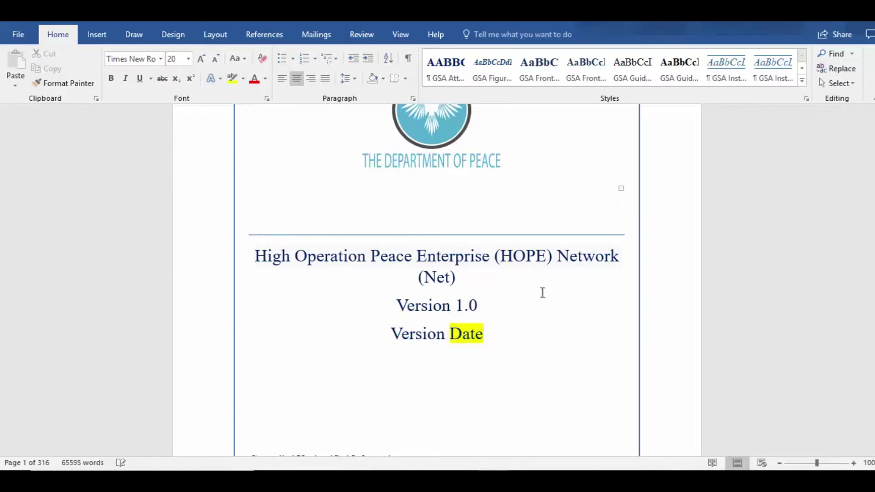
pyautogui.scroll(-3, 538, 287)
# - Delete the italic template instruction box at the top of page 2
pyautogui.press('Down')
pyautogui.scroll(5, 670, 334)
pyautogui.scroll(-3, 670, 334)
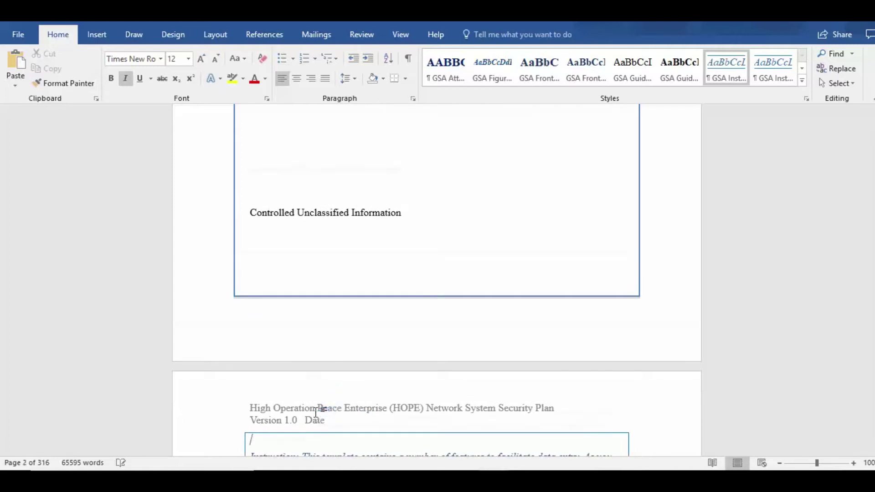
pyautogui.scroll(-2, 317, 392)
pyautogui.scroll(-15, 316, 364)
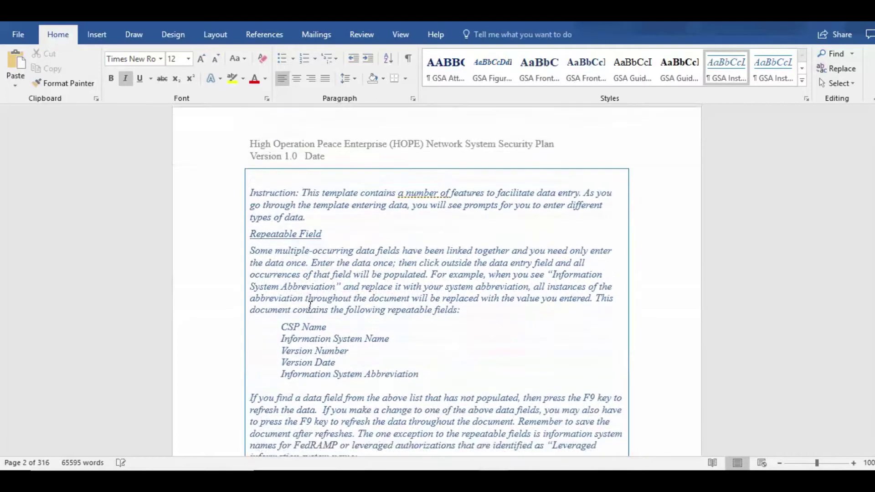
pyautogui.scroll(12, 309, 307)
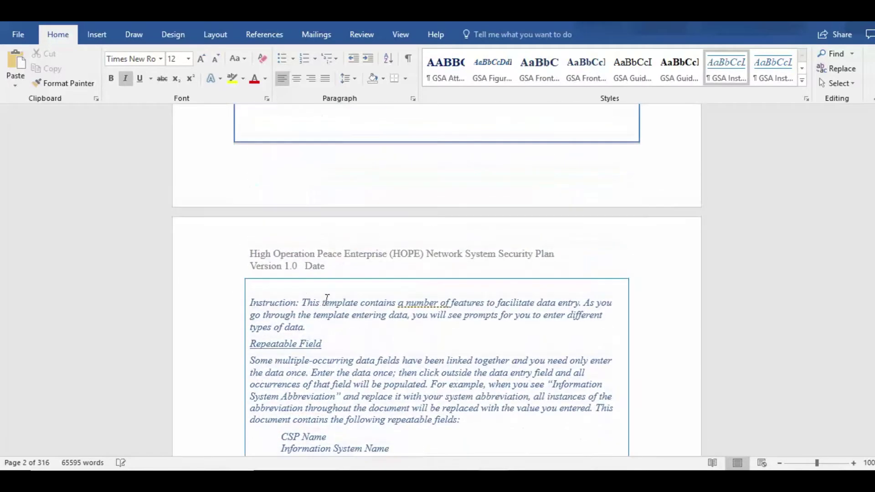
pyautogui.moveTo(275, 292); pyautogui.dragTo(463, 320)
pyautogui.scroll(-3, 465, 315)
pyautogui.press('Delete')
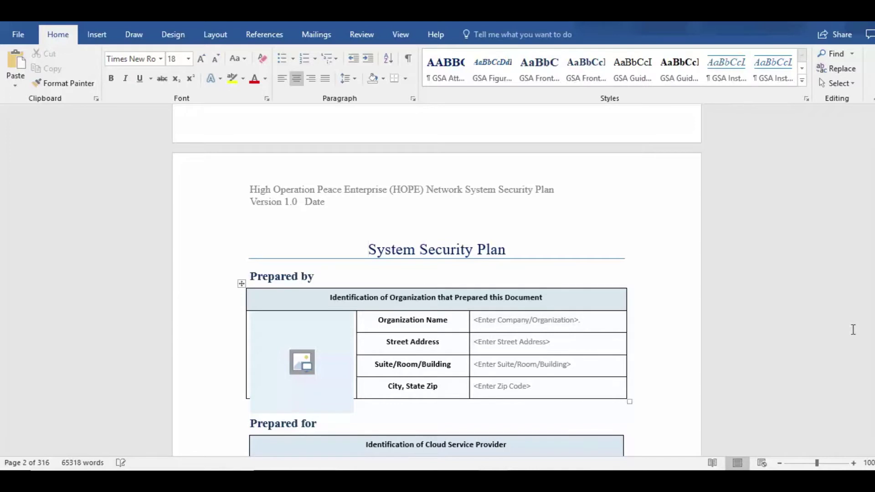
pyautogui.scroll(-3, 502, 297)
pyautogui.click(476, 227)
# - Enter 'DOP/ OCISO' as the Prepared by organization and begin its street address
pyautogui.press('Delete')
pyautogui.write('DOP/')
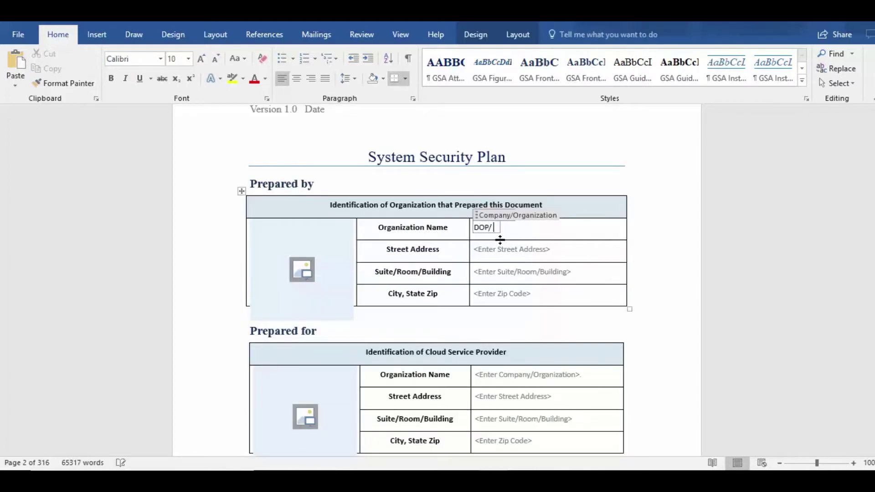
pyautogui.write(' OCISO')
pyautogui.click(536, 255)
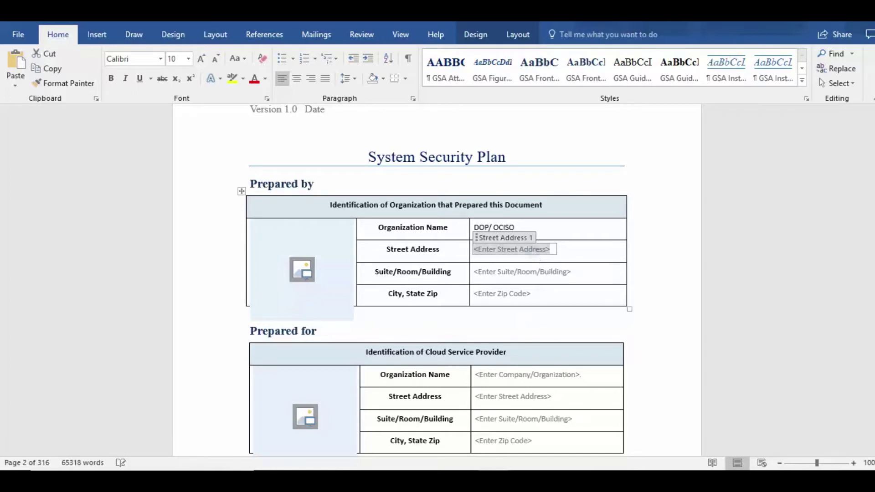
pyautogui.write('09')
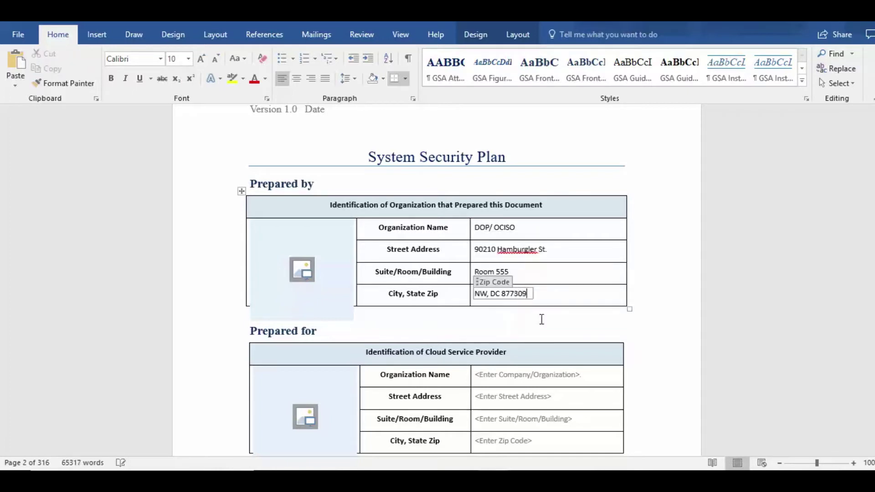
# - Enter 'Department of Peace' as the Prepared for organization and copy in the address
pyautogui.scroll(-3, 542, 319)
pyautogui.click(525, 254)
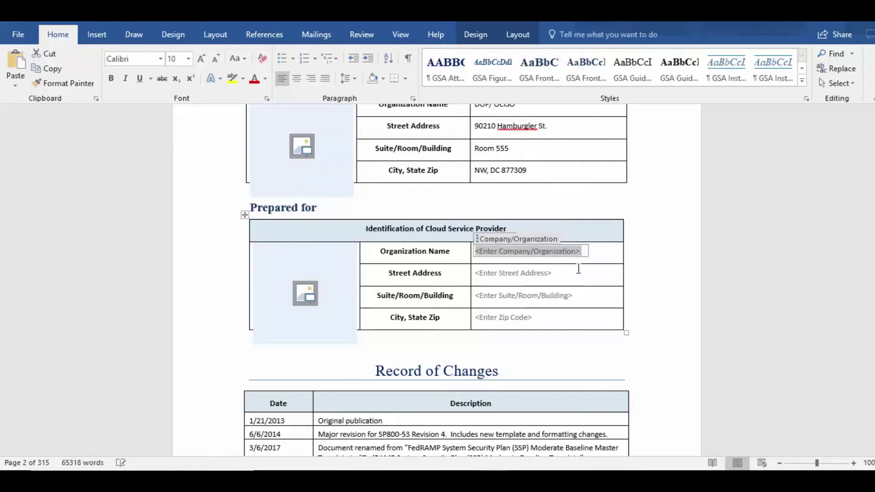
pyautogui.write('Department')
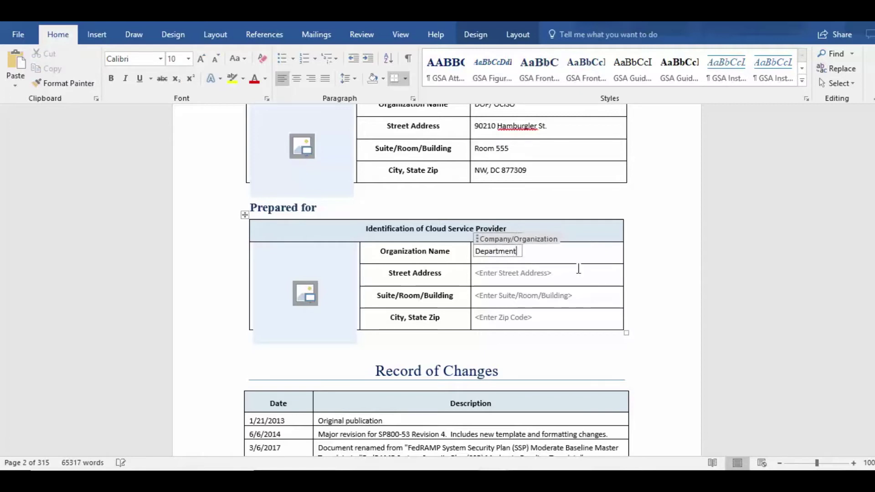
pyautogui.write(' of Peace')
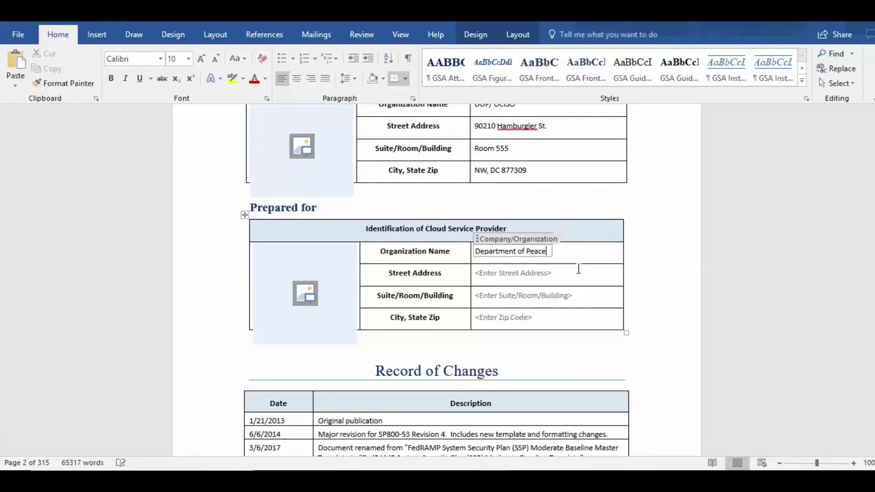
pyautogui.scroll(1, 542, 283)
pyautogui.rightClick(495, 154)
pyautogui.click(524, 186)
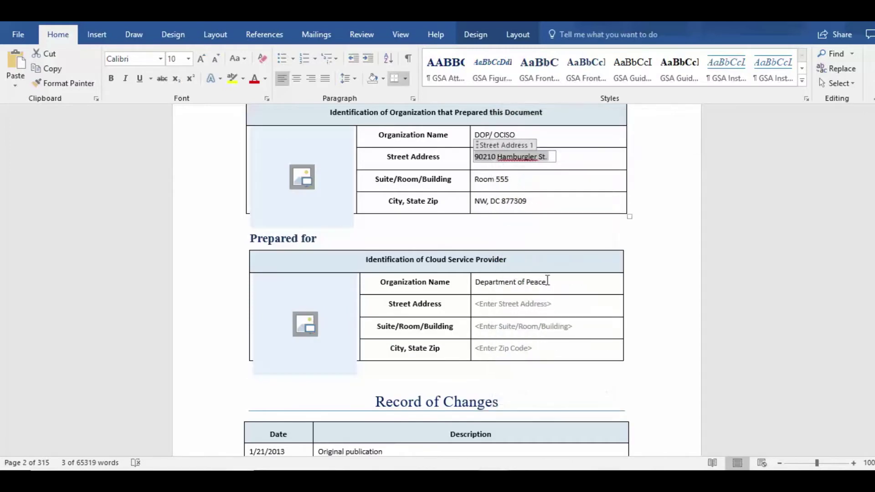
pyautogui.click(539, 306)
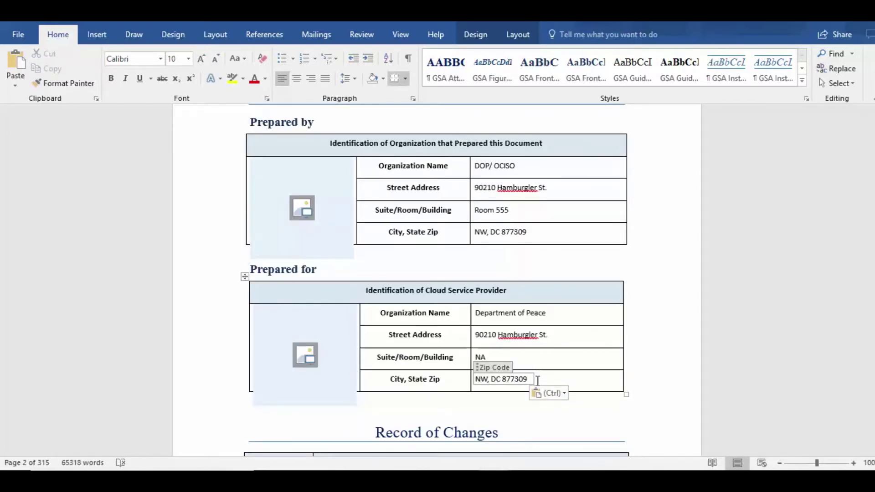
# - Insert the Department of Peace logo into the Prepared by and Prepared for picture spaces
pyautogui.click(302, 207)
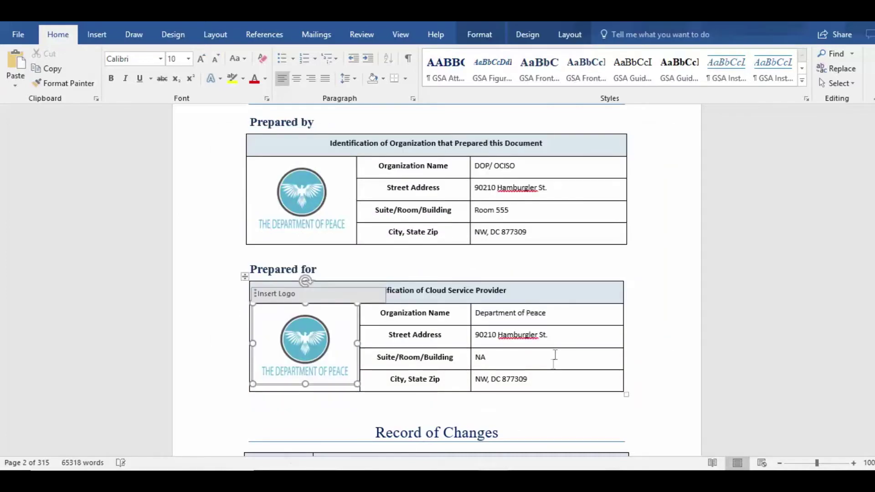
pyautogui.click(719, 332)
pyautogui.scroll(-3, 687, 354)
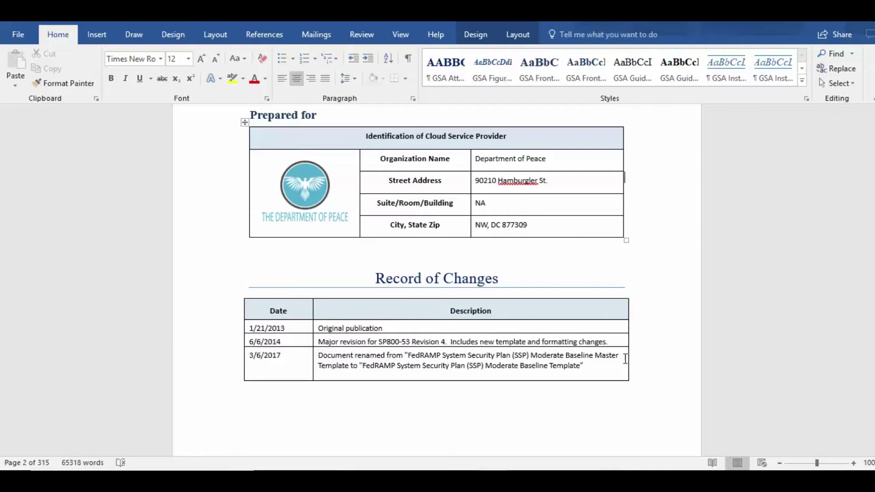
pyautogui.scroll(-3, 625, 360)
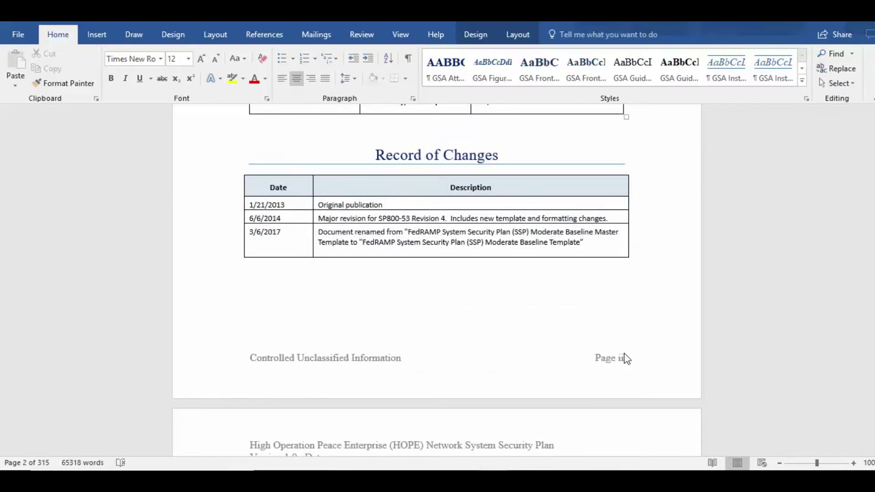
# - Delete the Record of Changes heading along with its change-log table
pyautogui.scroll(2, 379, 197)
pyautogui.scroll(-10, 450, 319)
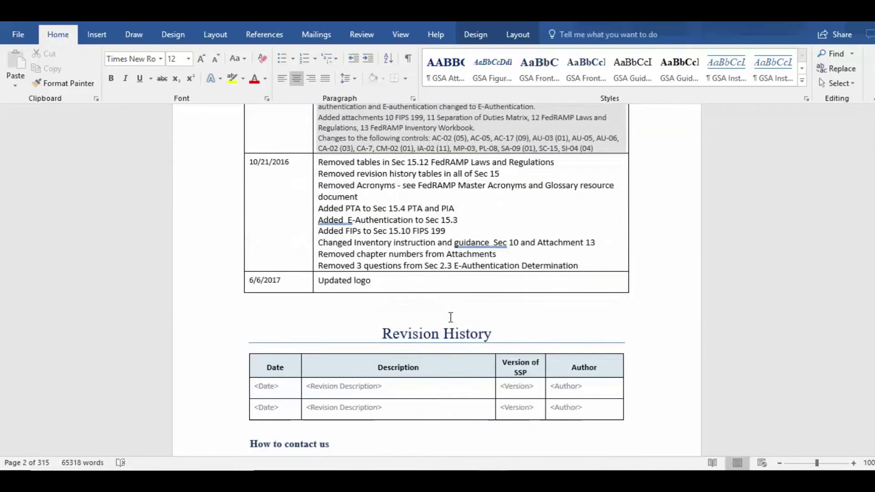
pyautogui.scroll(5, 450, 318)
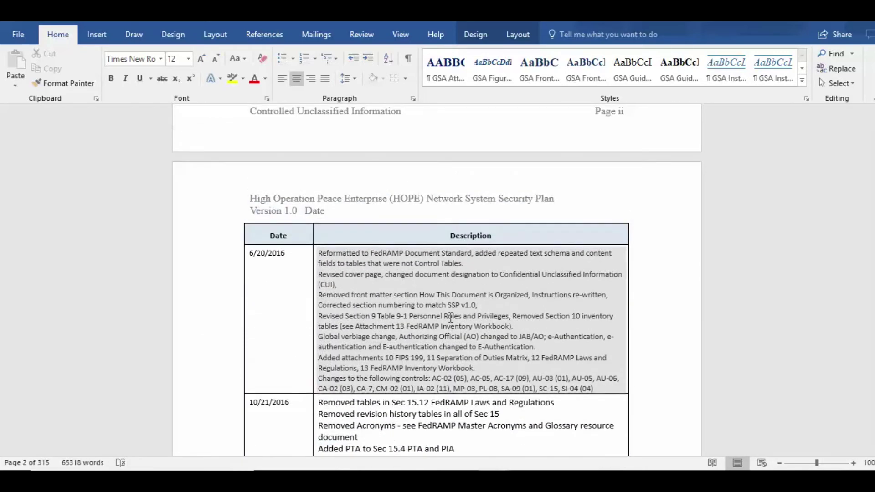
pyautogui.scroll(-5, 450, 318)
pyautogui.moveTo(642, 375); pyautogui.dragTo(274, 255)
pyautogui.scroll(10, 283, 242)
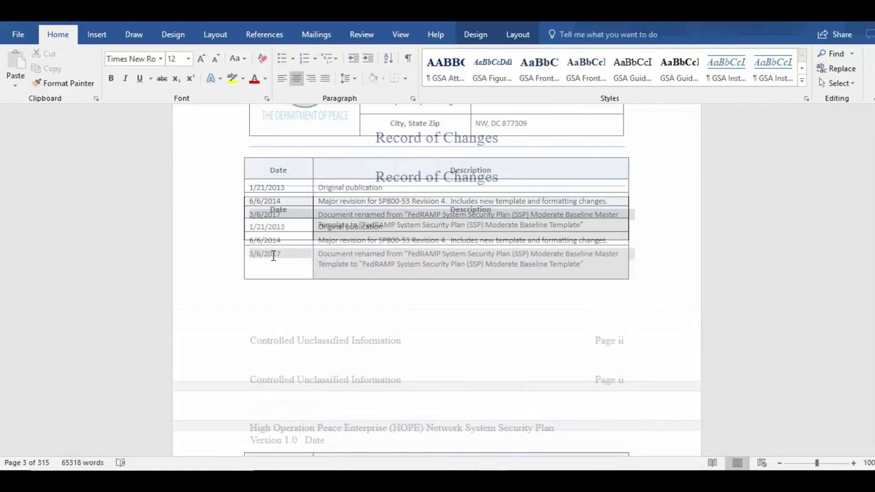
pyautogui.tripleClick(256, 190)
pyautogui.hotkey('ctrl', 'v')
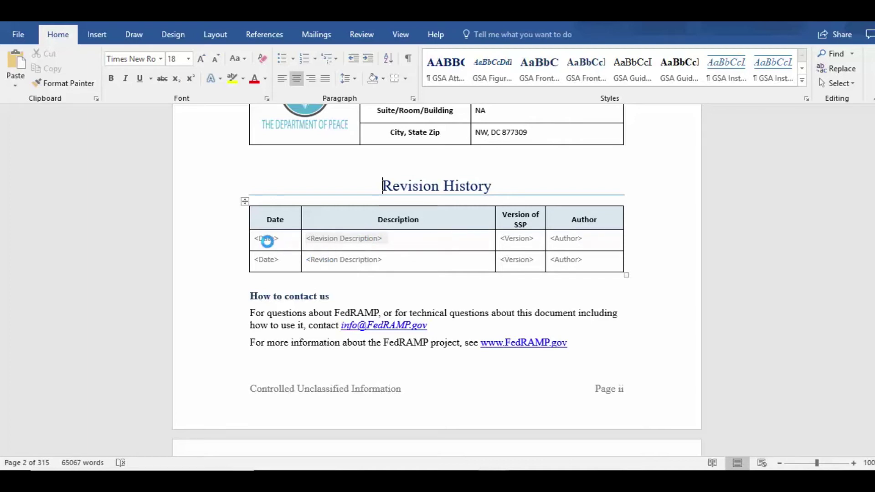
# - Enter 'Initial draft', version 1.0 and the author's name in the first Revision History row
pyautogui.click(267, 241)
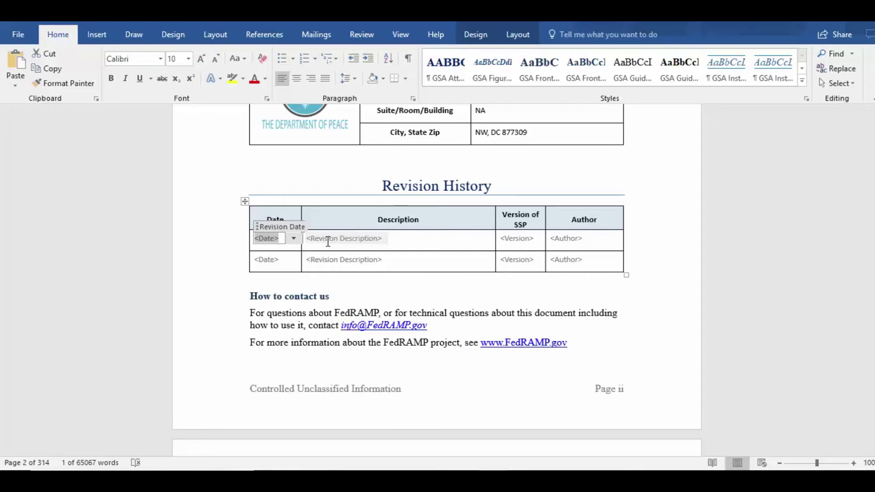
pyautogui.click(328, 241)
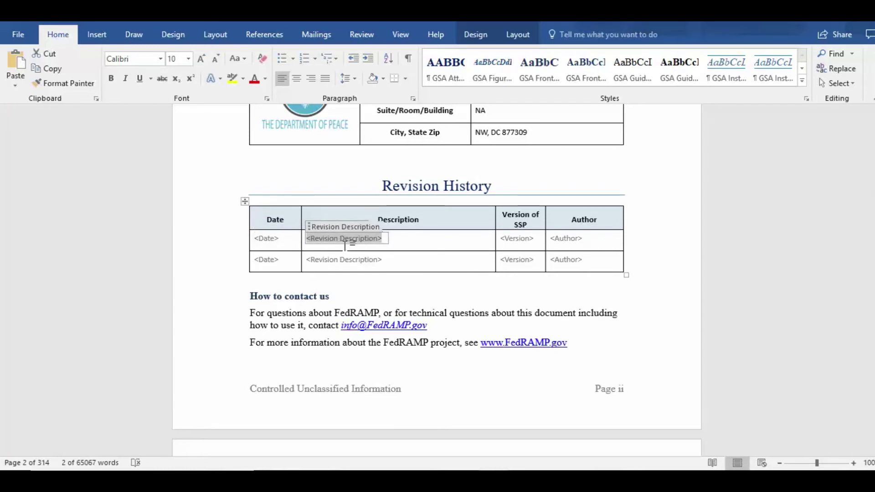
pyautogui.write('Initial dr')
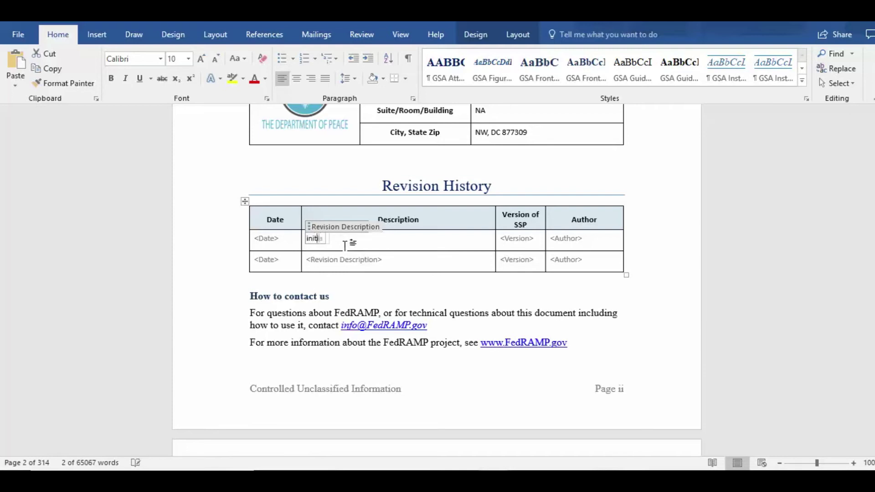
pyautogui.write('aft')
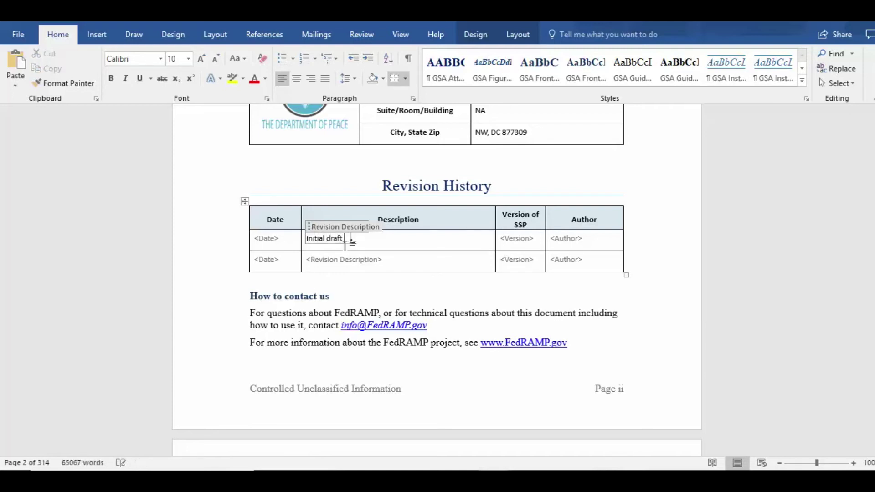
pyautogui.click(524, 245)
pyautogui.write('1.0')
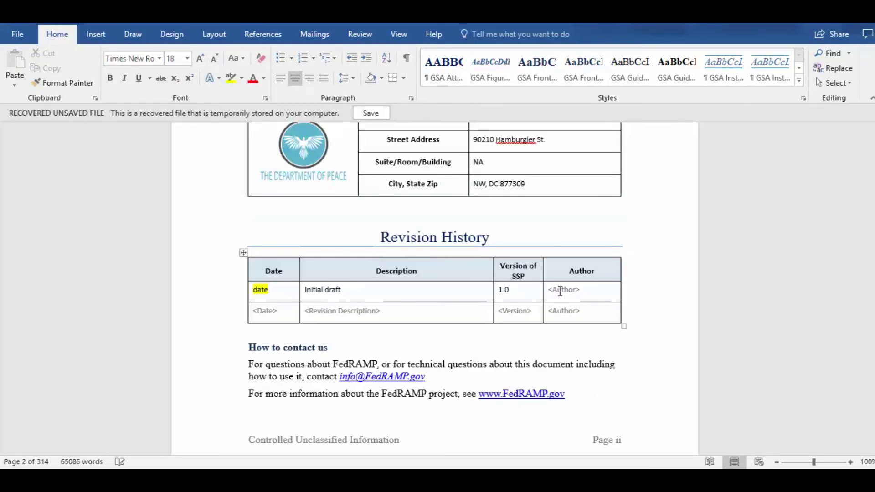
pyautogui.click(585, 290)
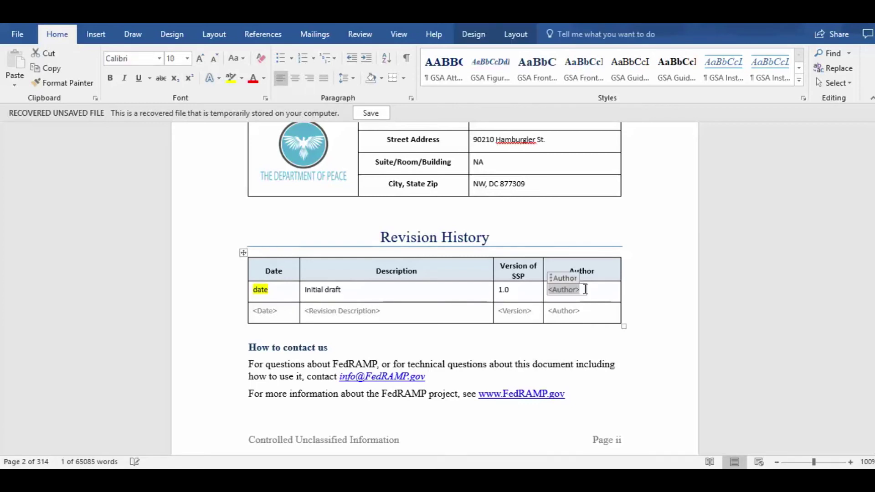
pyautogui.write('Ste')
pyautogui.press('BackSpace')
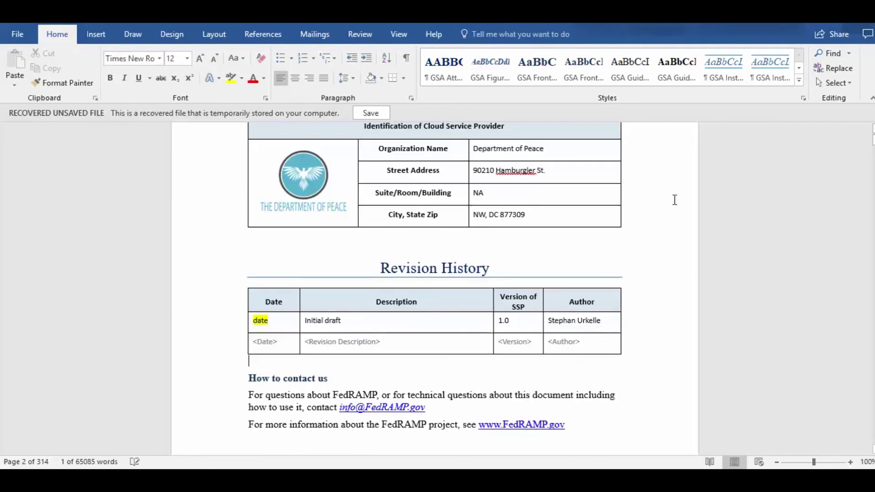
# - Save the edited System Security Plan as DOP SSP 2018.docx via Save As
pyautogui.click(20, 33)
pyautogui.click(36, 162)
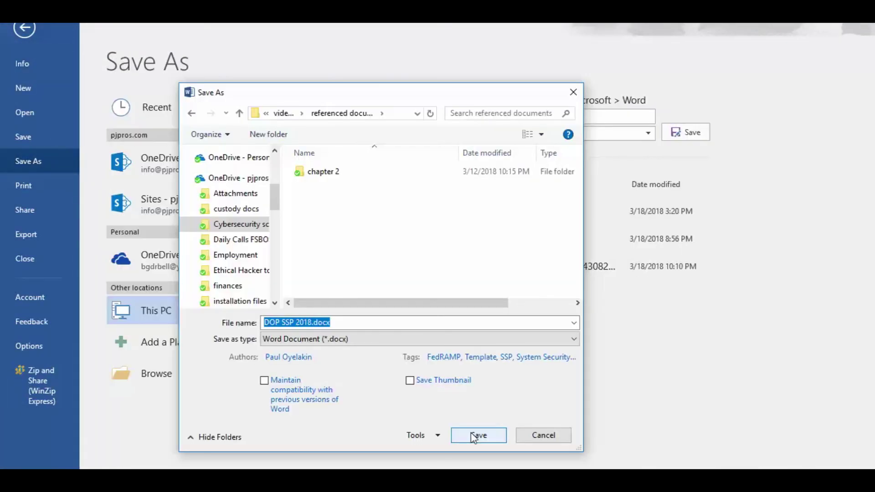
pyautogui.click(474, 437)
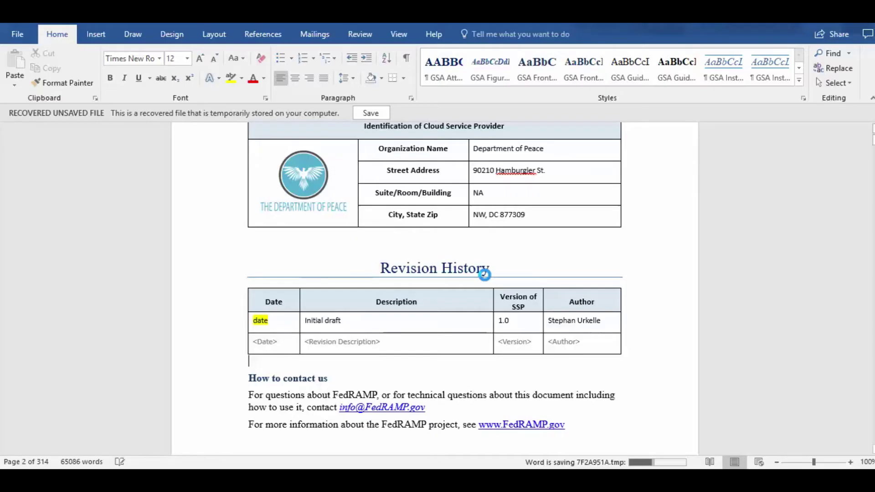